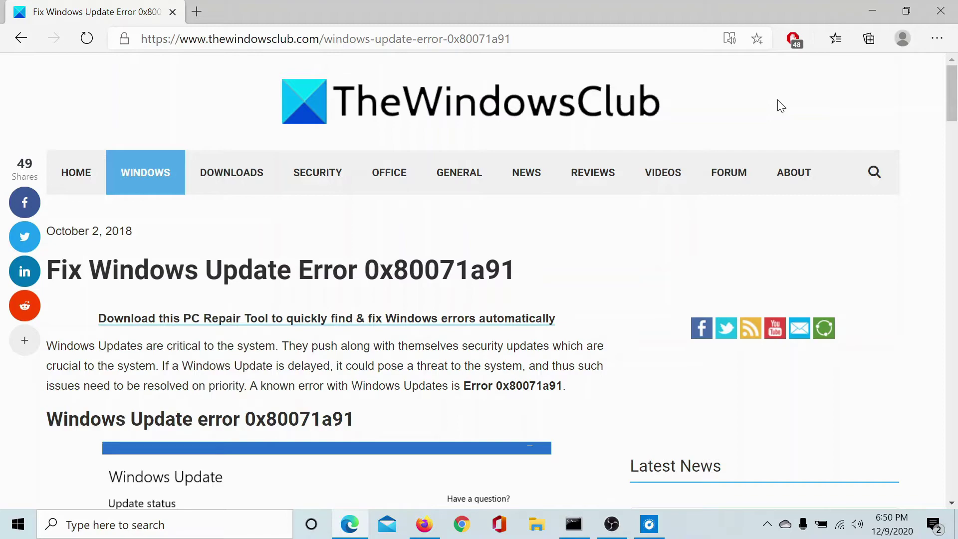
Scroll the 0x80071a91 article down to the Reset the FSRM Service fix and its fsutil command.
scroll(742, 336, "down", 8)
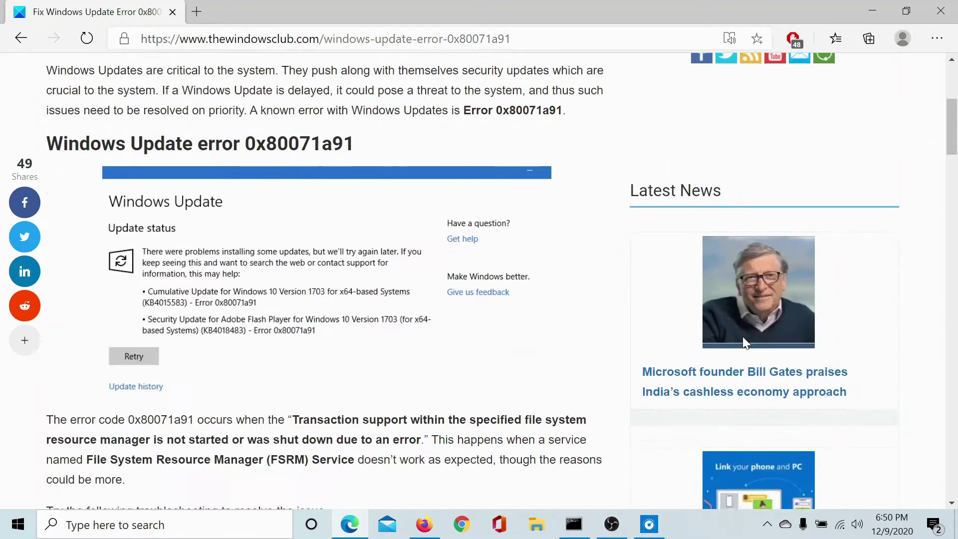
scroll(744, 344, "down", 3)
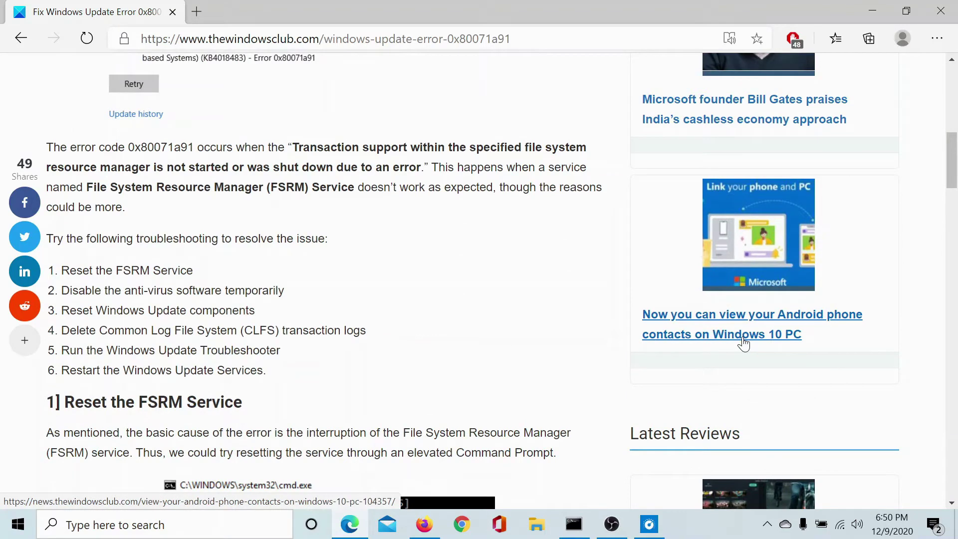
scroll(495, 301, "down", 3)
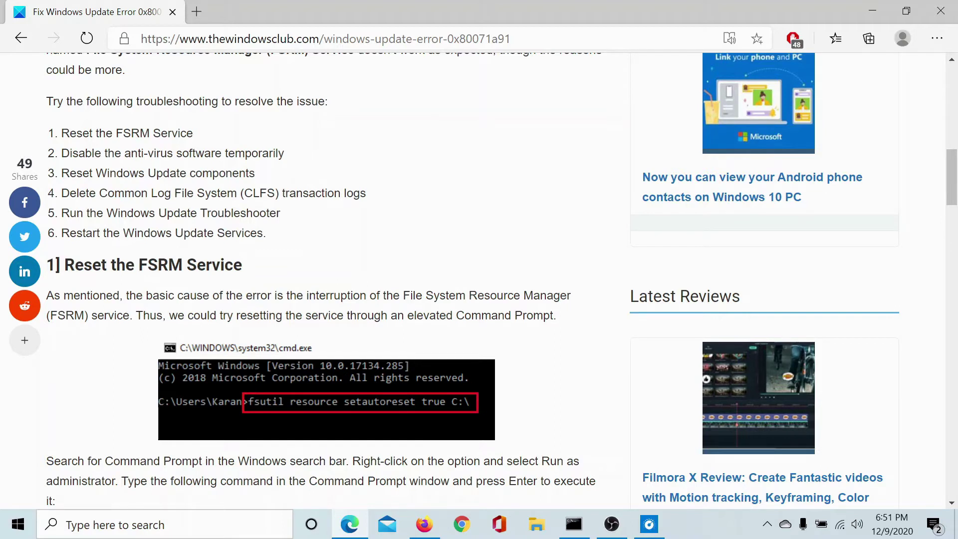
scroll(498, 303, "down", 1)
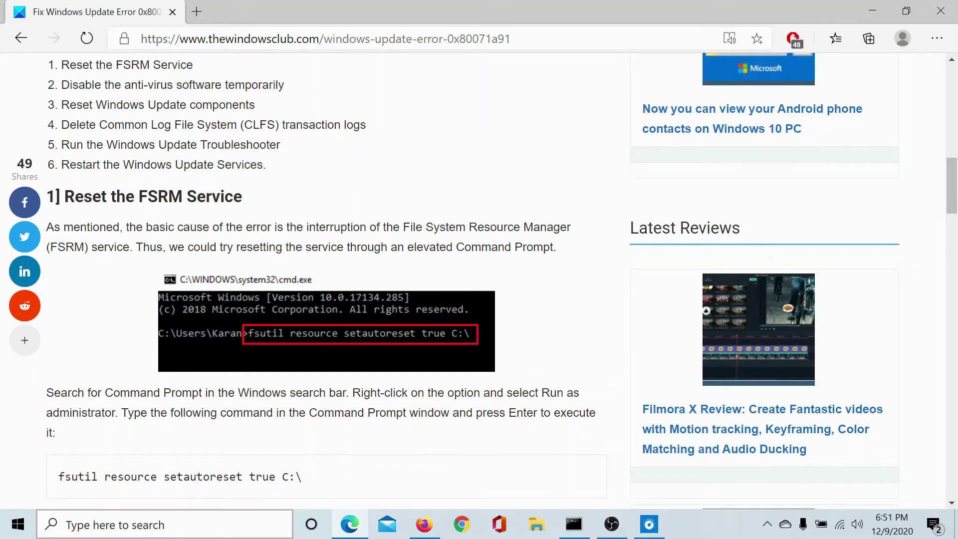
Search for 'command' and launch Command Prompt as administrator.
left_click(188, 525)
type("command")
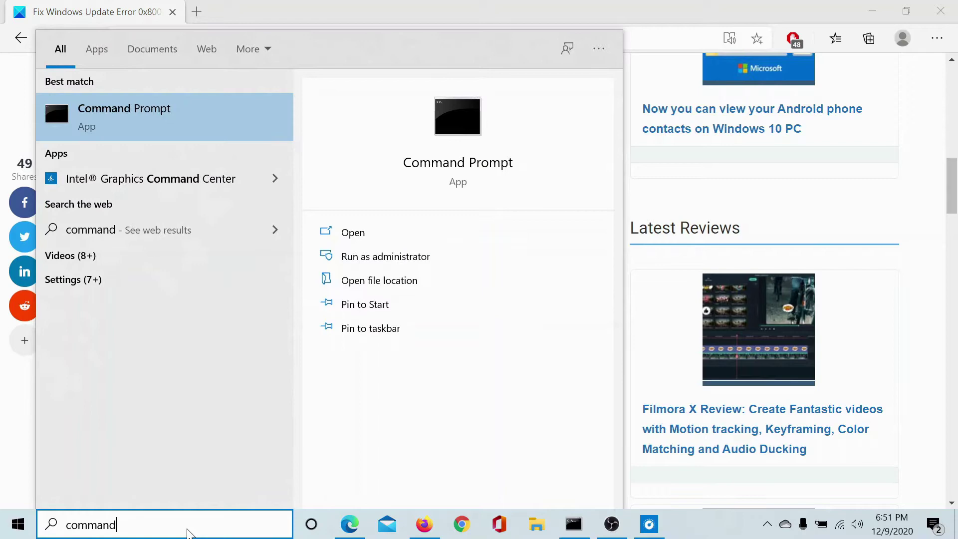
left_click(429, 258)
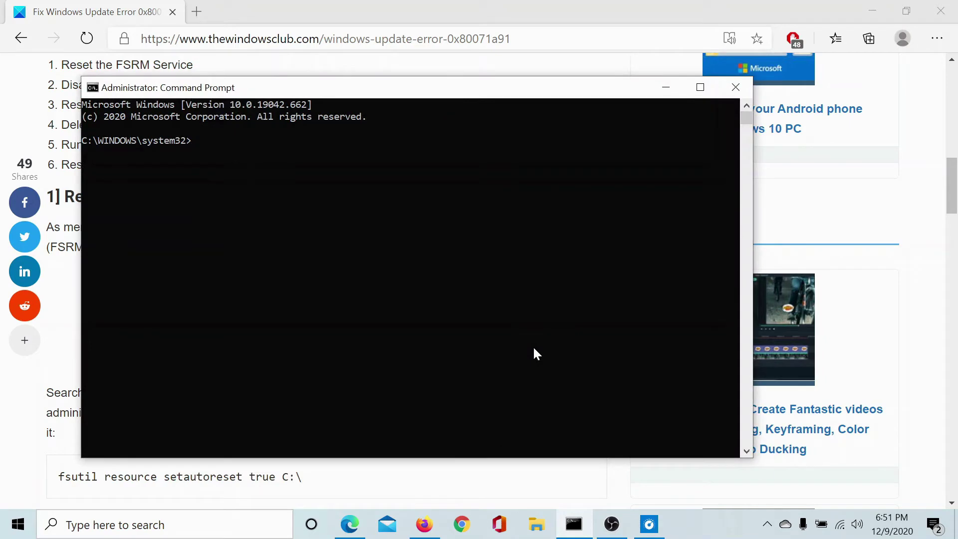
Copy 'fsutil resource setautoreset true C:\' from the article and run it in the elevated prompt.
left_click(3, 105)
triple_click(277, 479)
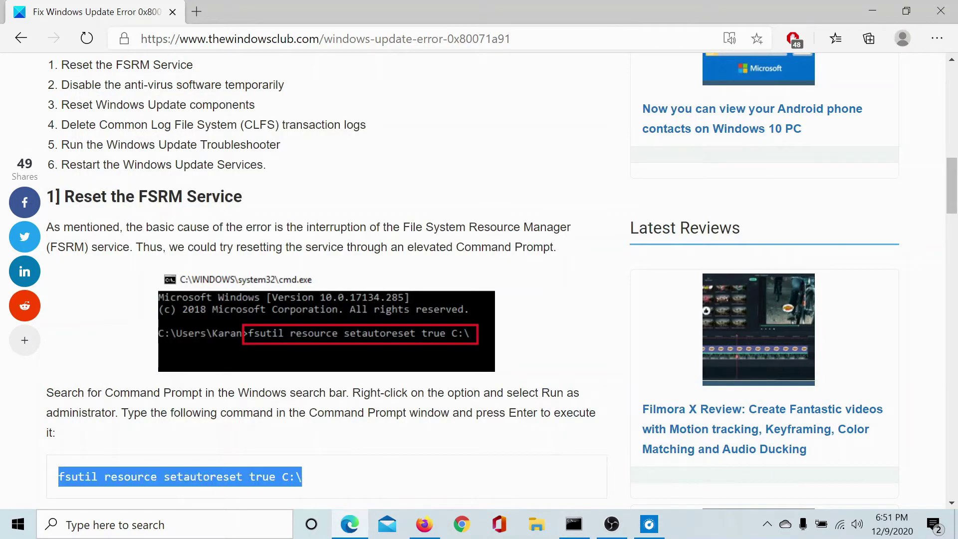
right_click(268, 475)
left_click(362, 195)
left_click(574, 523)
right_click(275, 149)
key("Return")
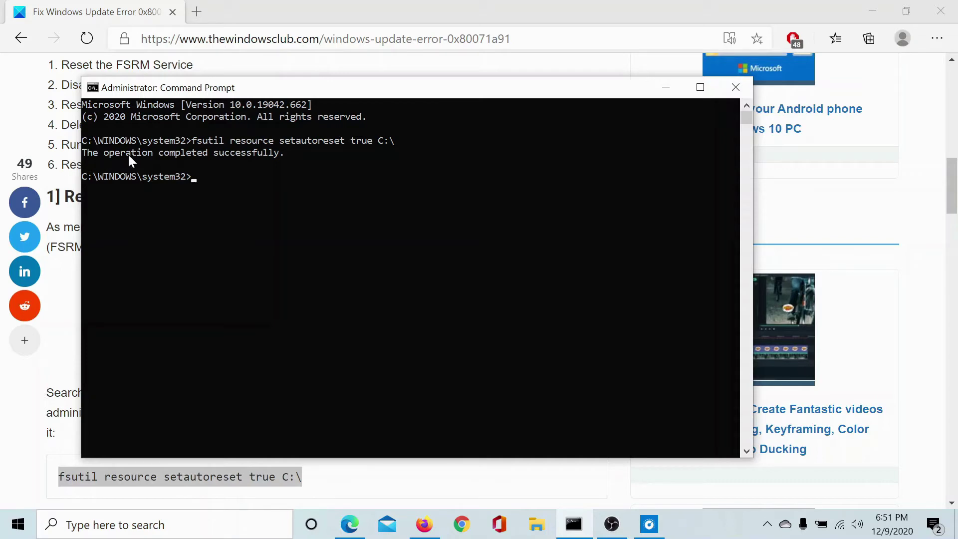
left_click(51, 110)
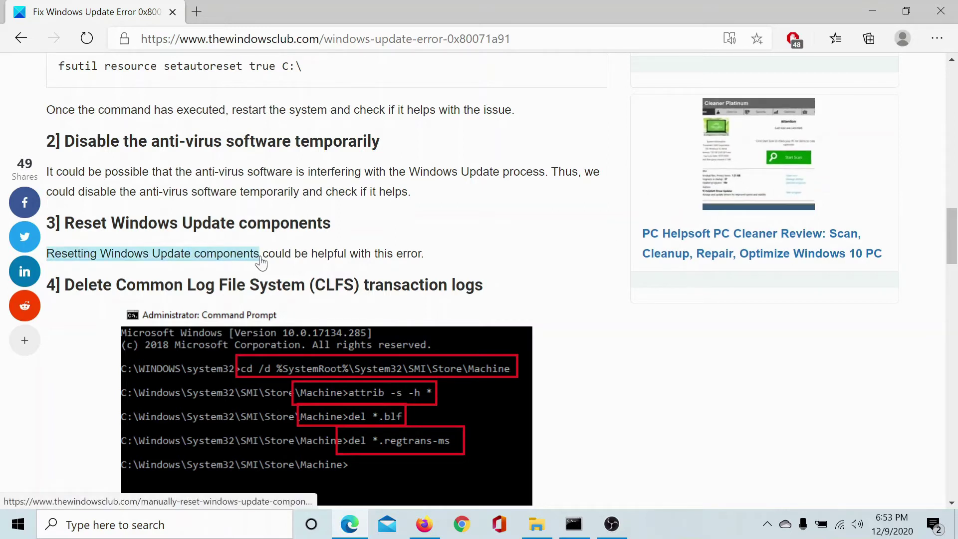
Scroll down to fix 4, Delete CLFS transaction logs, and its command block.
scroll(327, 280, "down", 1)
scroll(345, 278, "down", 3)
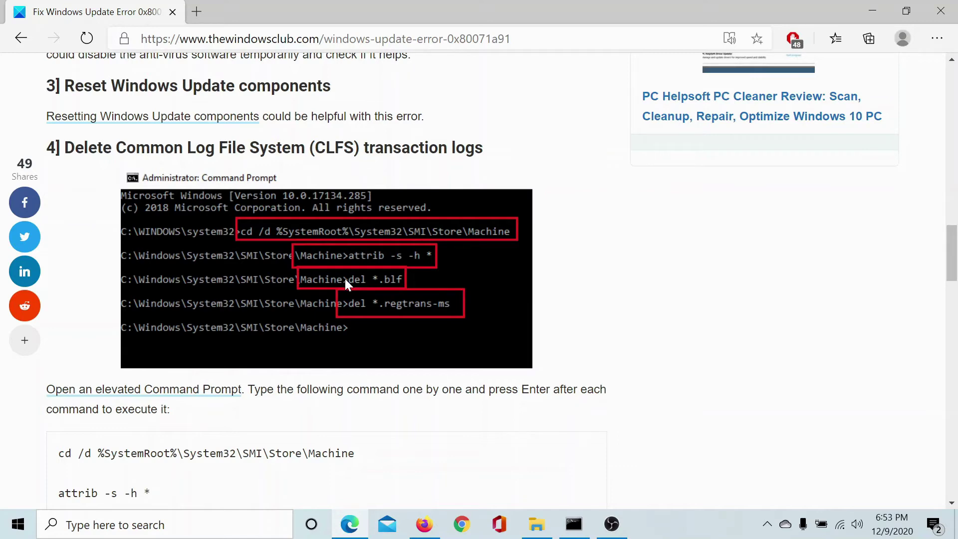
Copy the four CLFS commands, attrib through del *.regtrans-ms, and run them in the administrator Command Prompt.
scroll(345, 279, "down", 5)
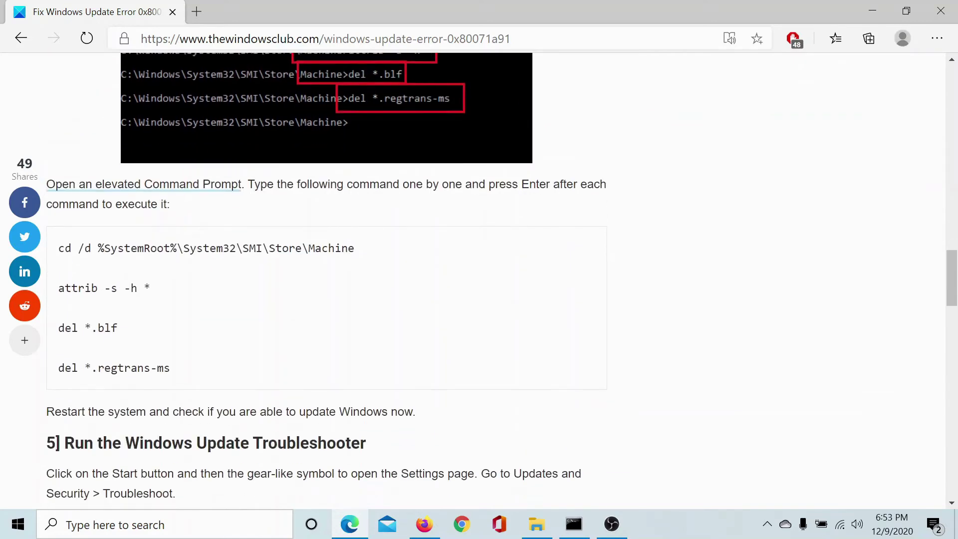
left_click_drag(194, 383, 58, 248)
right_click(59, 248)
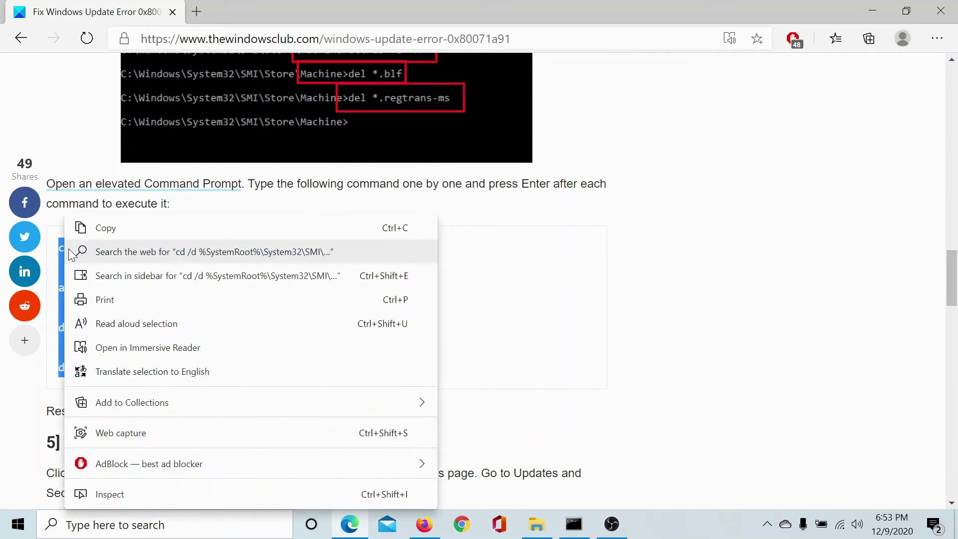
left_click(114, 227)
left_click(573, 524)
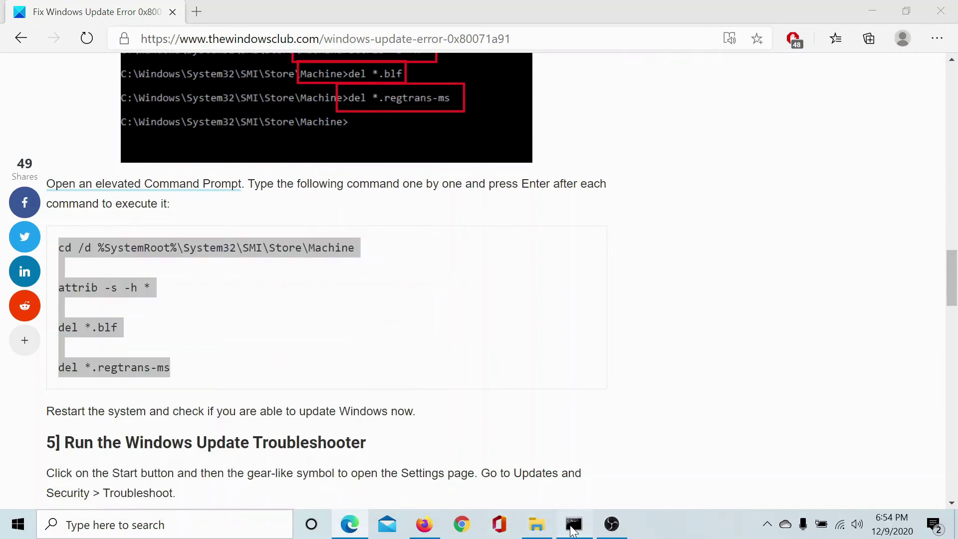
right_click(226, 188)
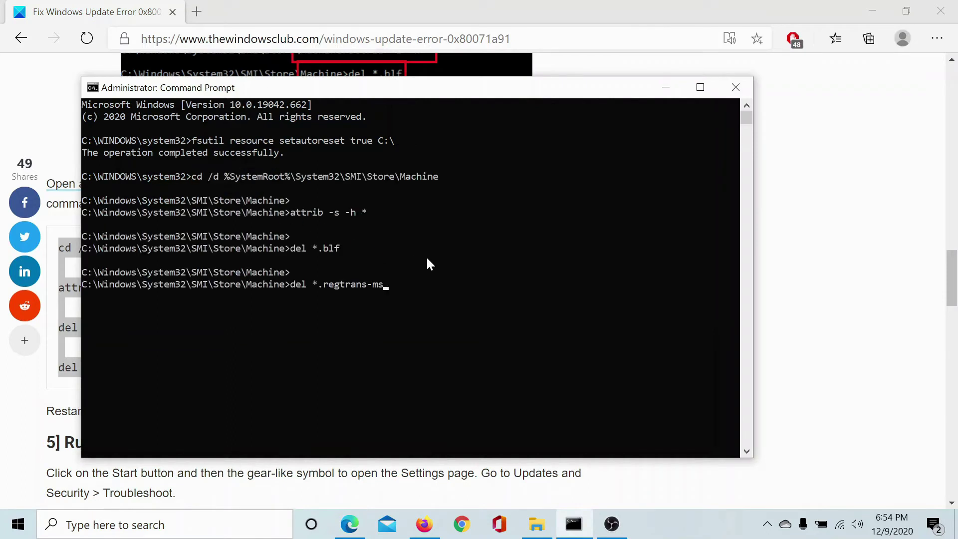
key("Return")
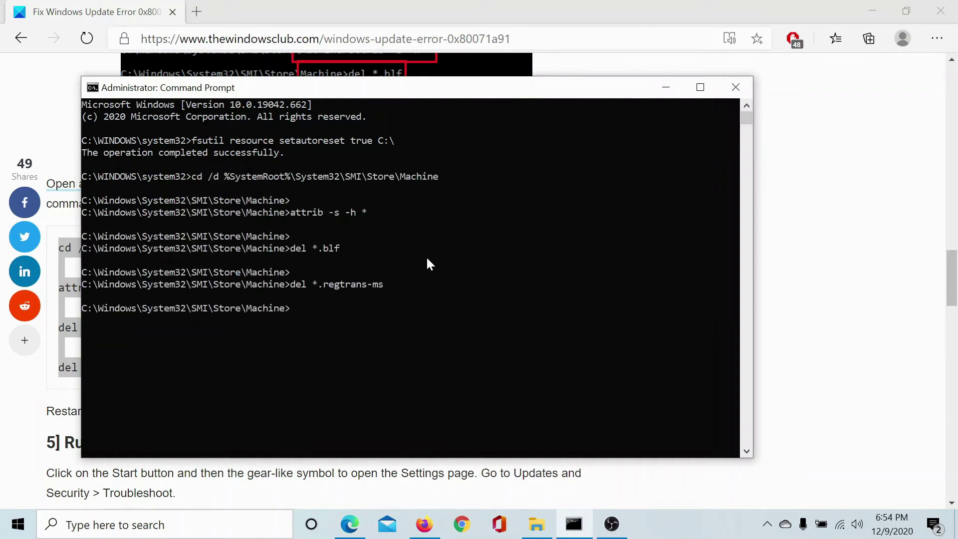
left_click(768, 259)
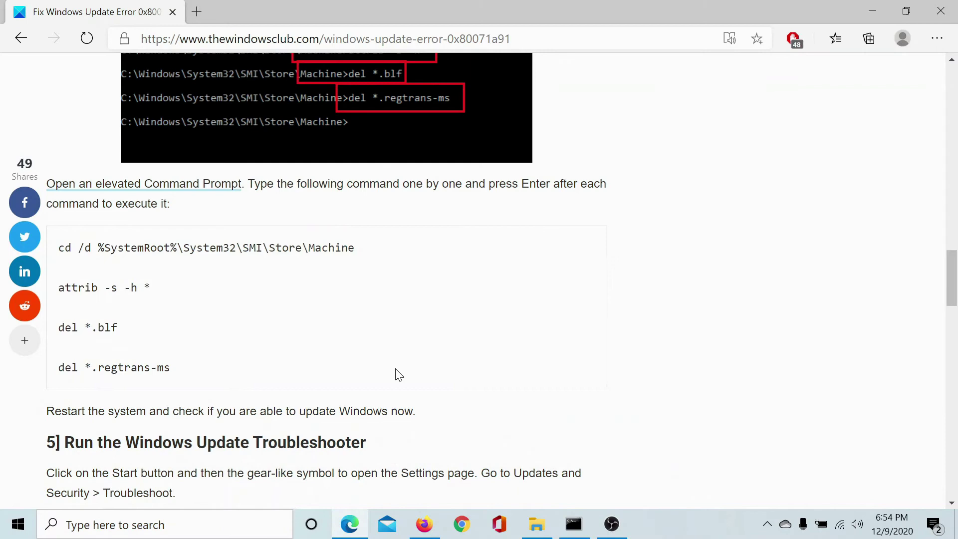
Run the Windows Update troubleshooter from Settings > Update & Security > Troubleshoot > Additional troubleshooters.
scroll(395, 368, "down", 4)
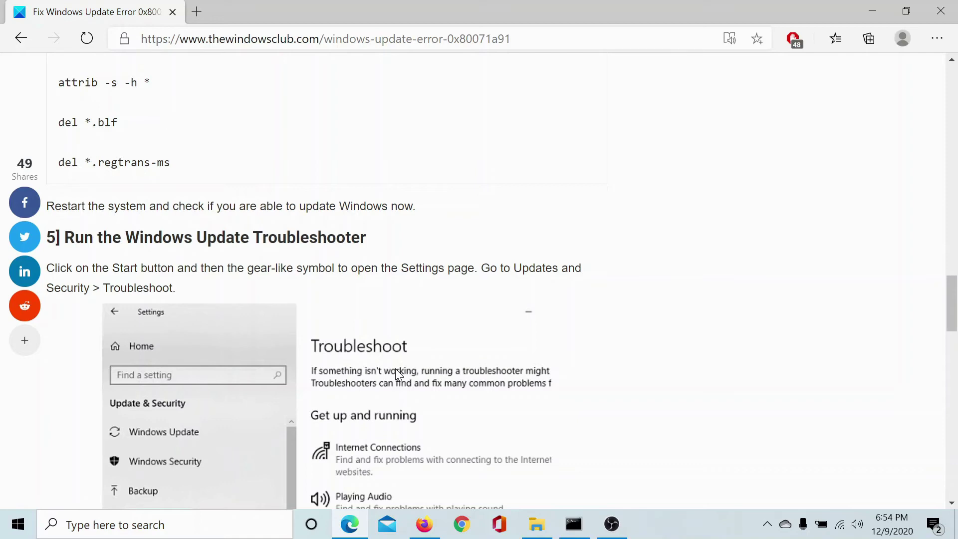
left_click(19, 531)
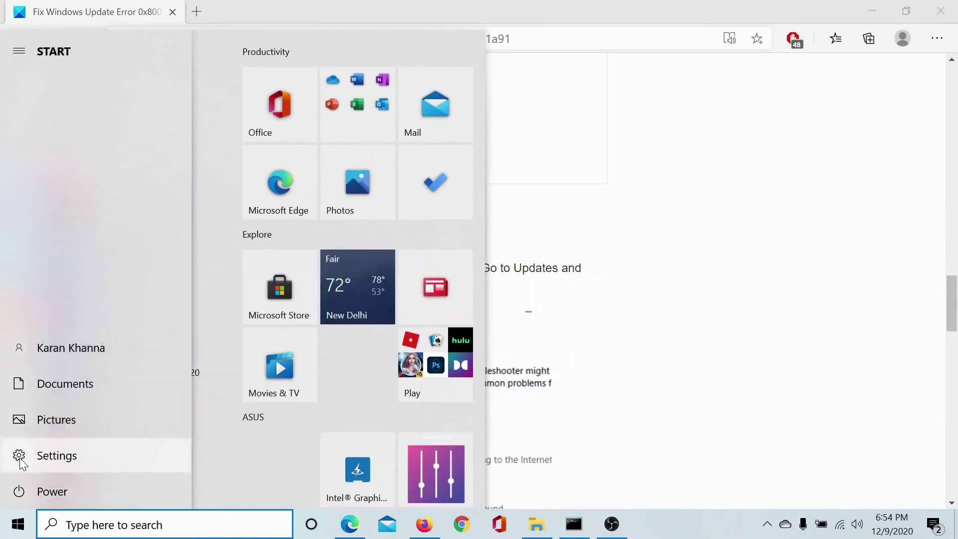
left_click(20, 455)
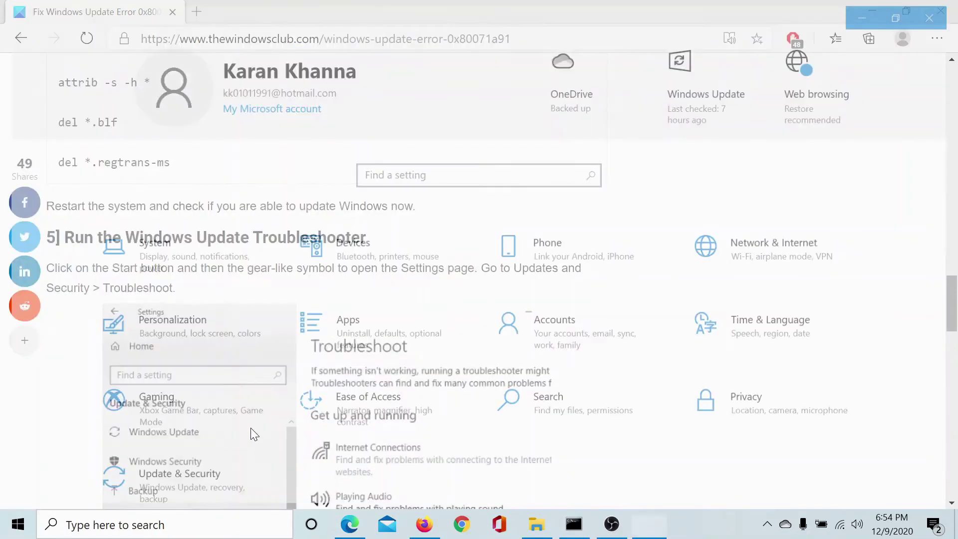
left_click(167, 491)
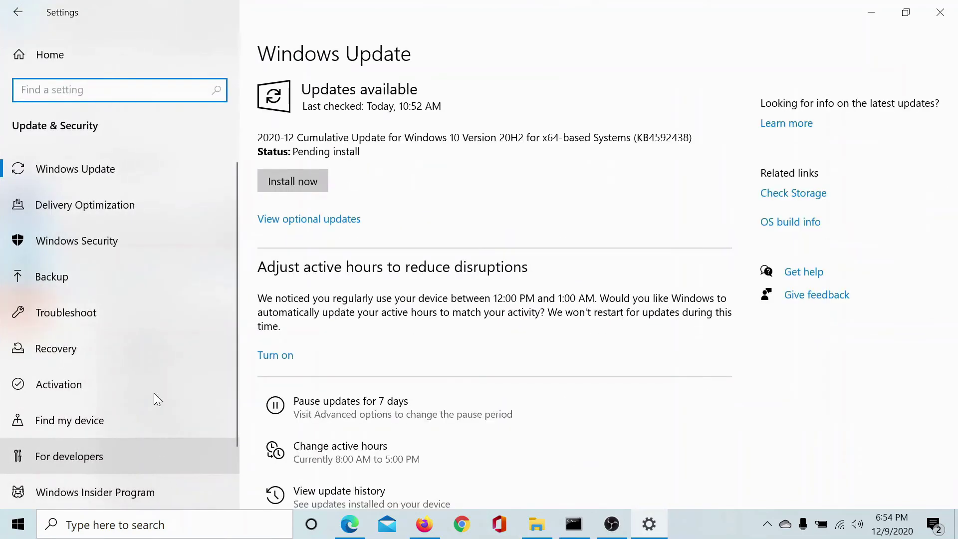
left_click(117, 313)
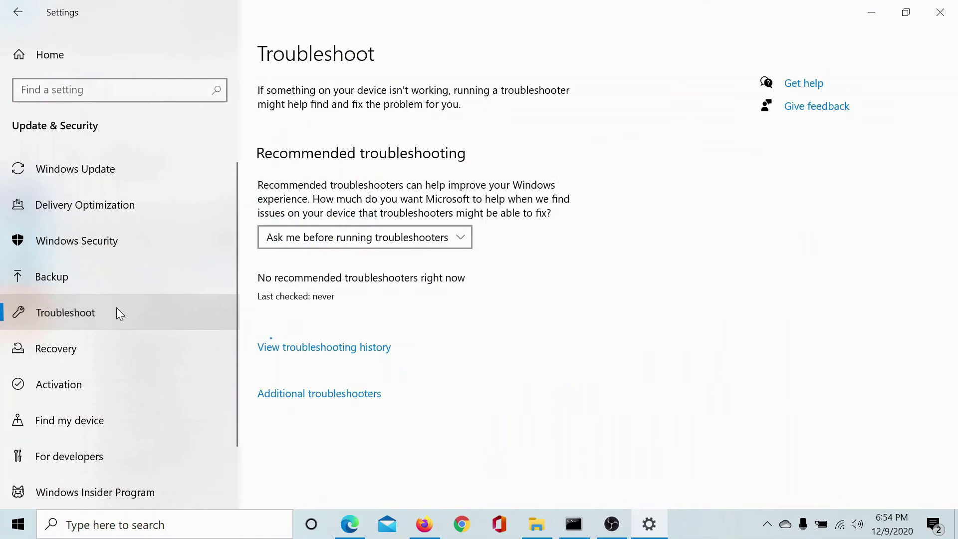
left_click(304, 395)
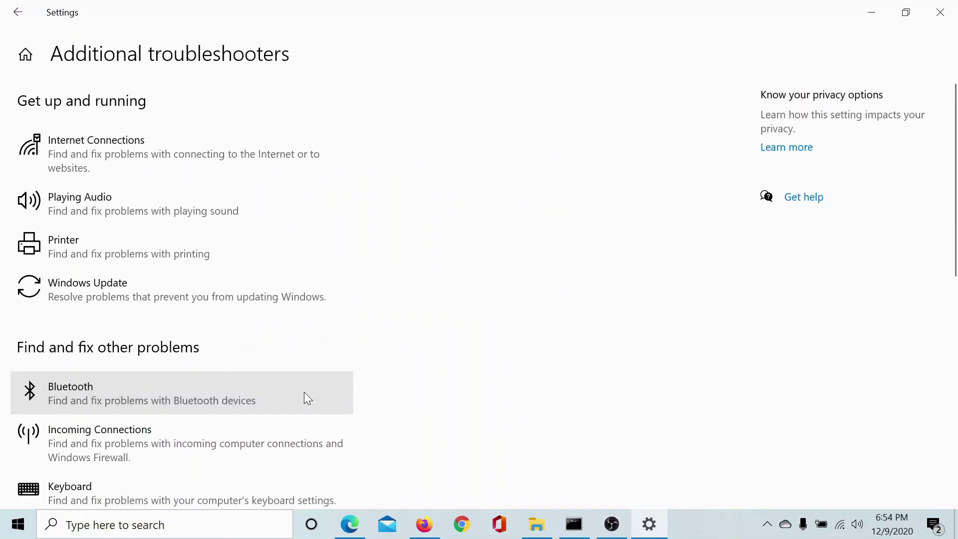
left_click(133, 287)
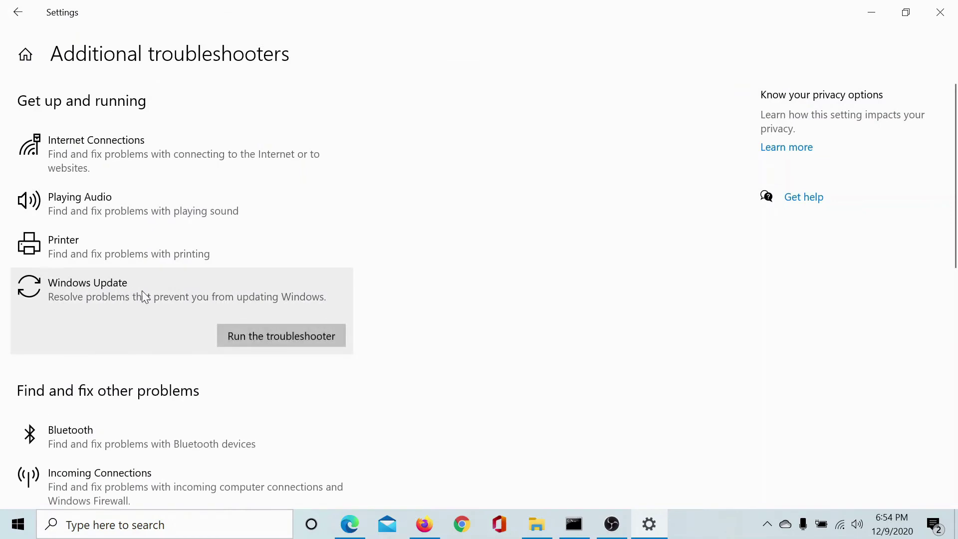
left_click(253, 334)
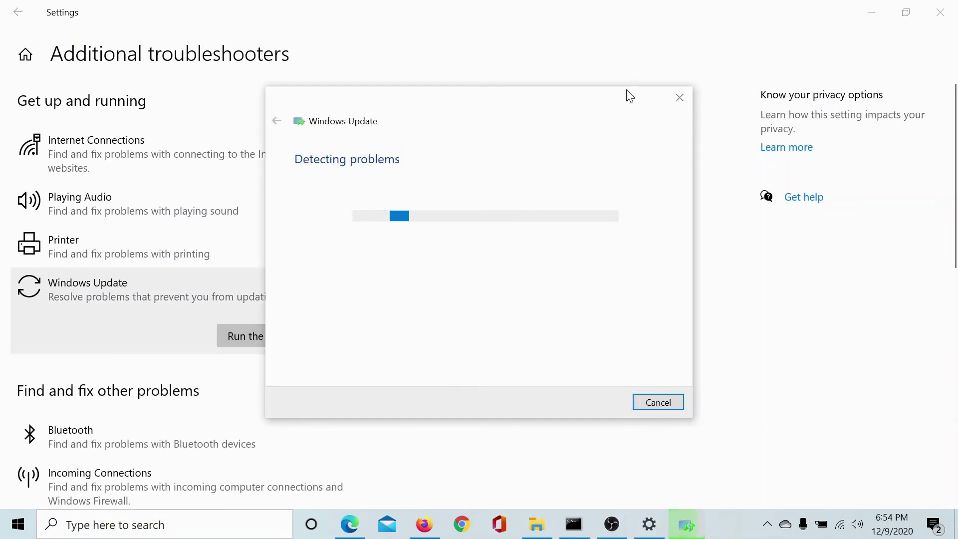
Return to the article to read the next fix, then bring up the Run dialog.
left_click(871, 12)
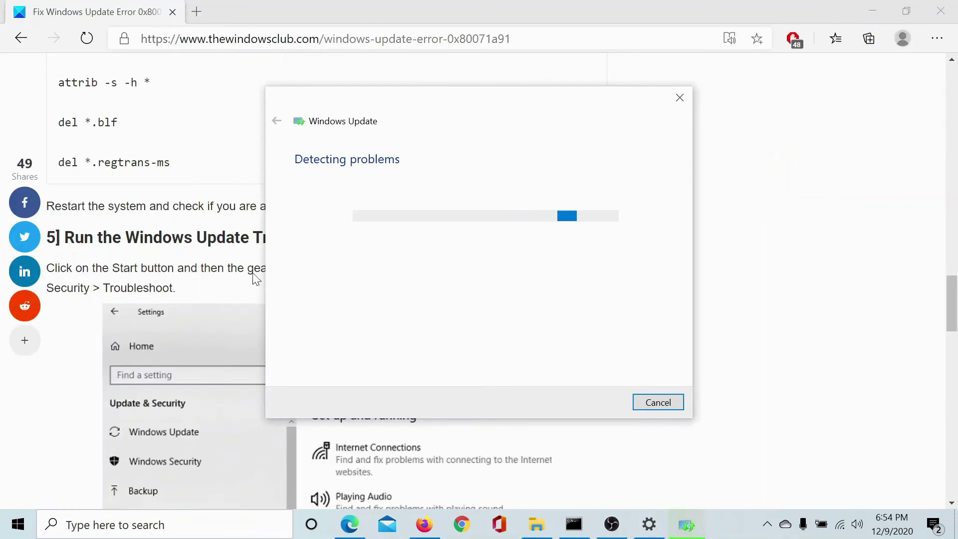
left_click(245, 257)
scroll(262, 304, "down", 10)
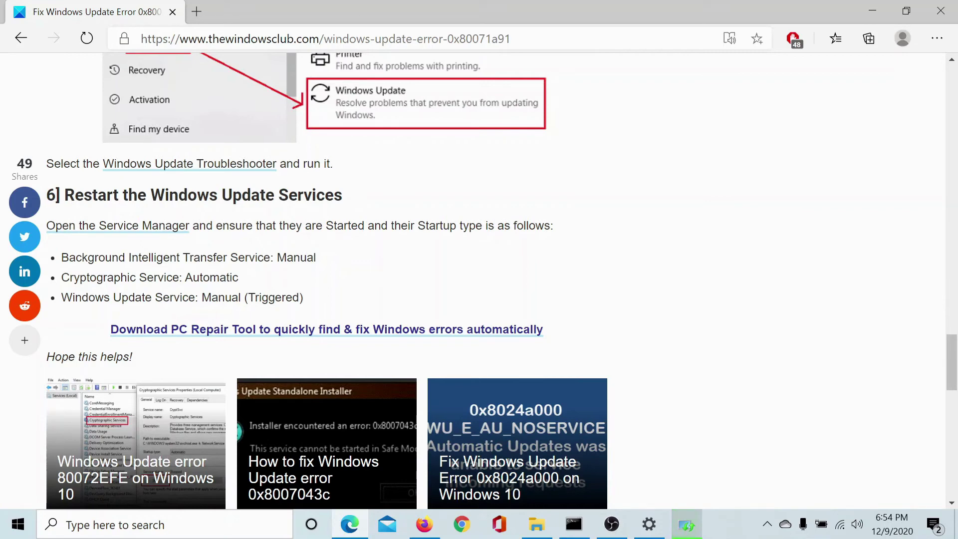
key("super+r")
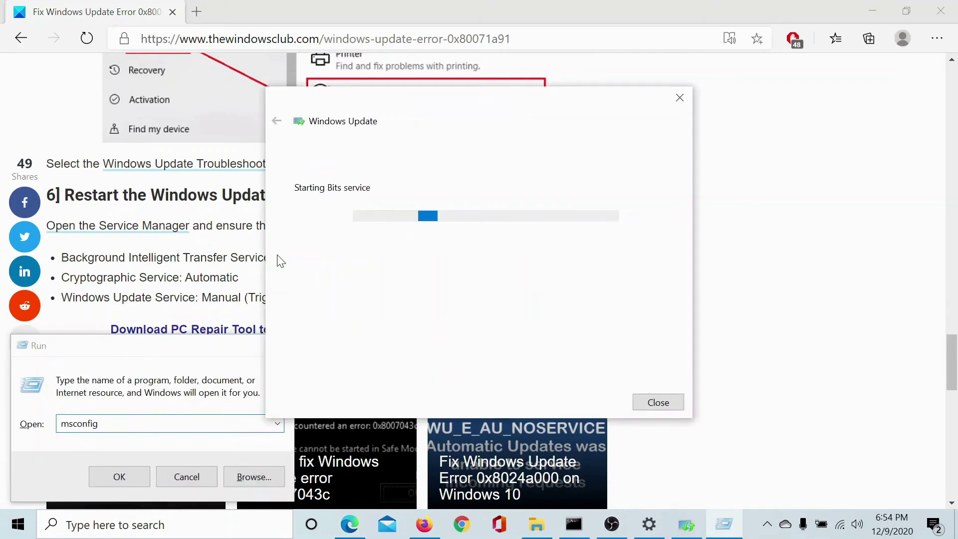
Close the finished troubleshooter and launch services.msc from the Run box.
left_click(679, 98)
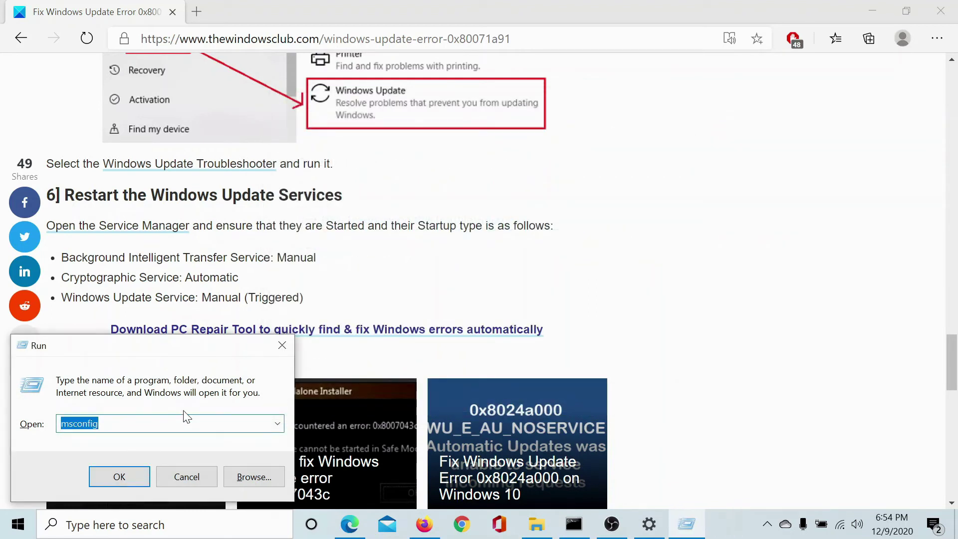
type("serv")
key("Down")
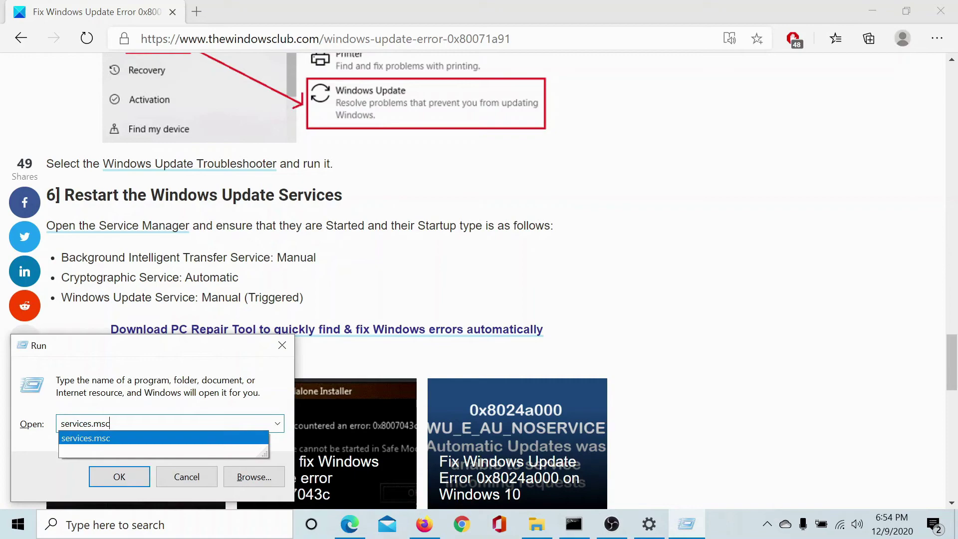
key("Return")
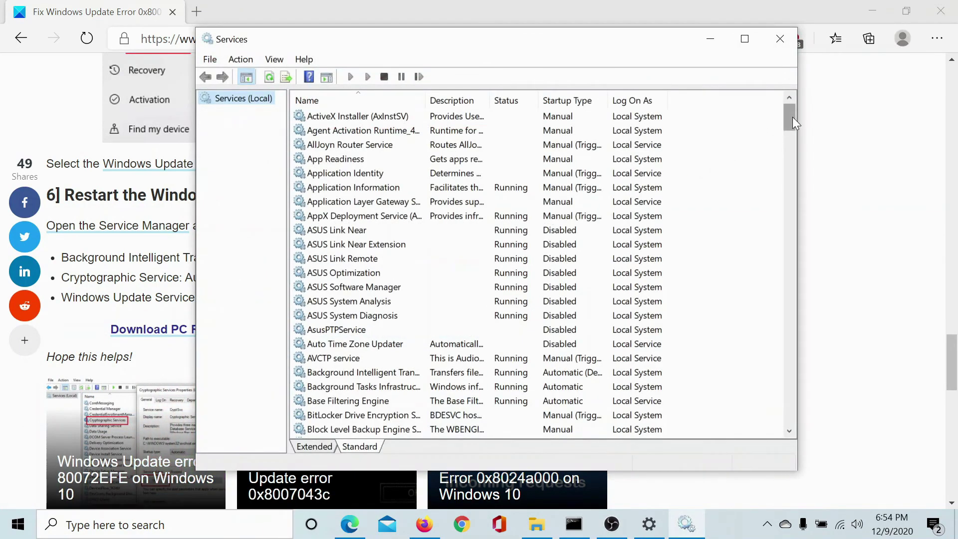
Restart the Background Intelligent Transfer Service and return to the article.
mouse_move(792, 117)
left_mouse_down()
mouse_move(792, 148)
mouse_move(794, 133)
left_mouse_up()
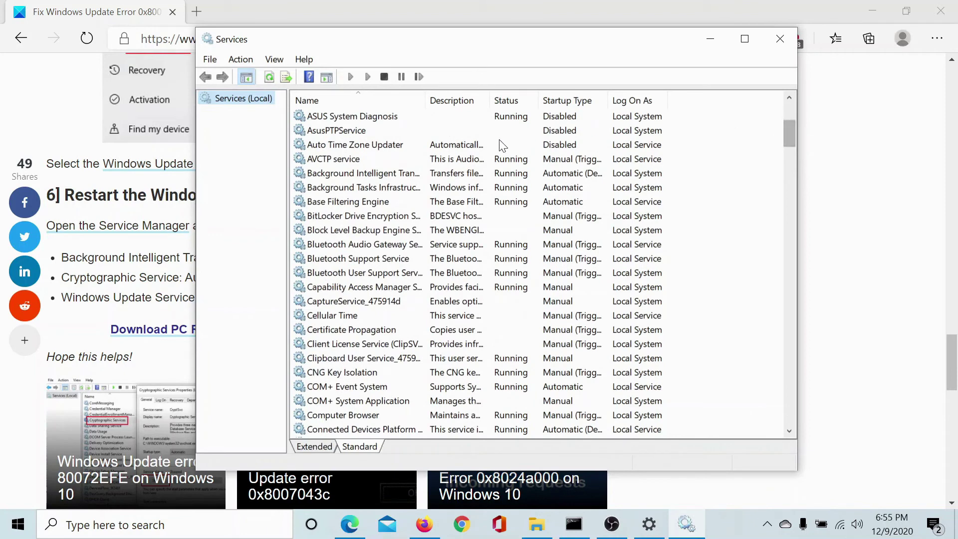
right_click(369, 172)
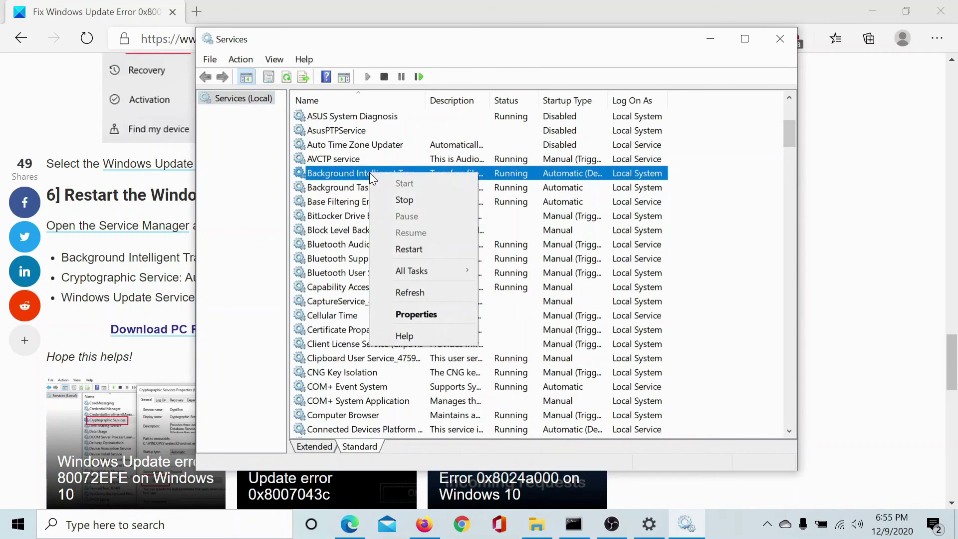
left_click(433, 248)
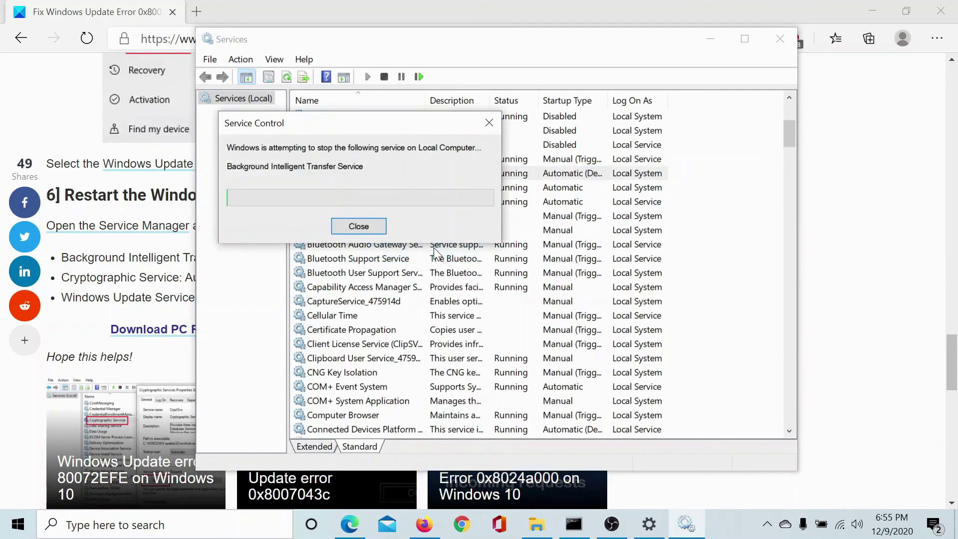
left_click(840, 137)
left_click_drag(951, 361, 952, 59)
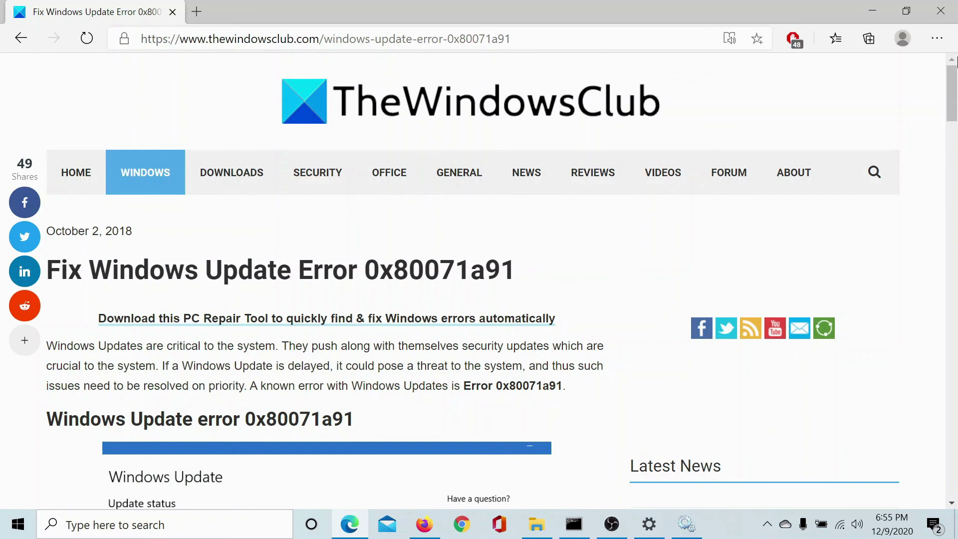